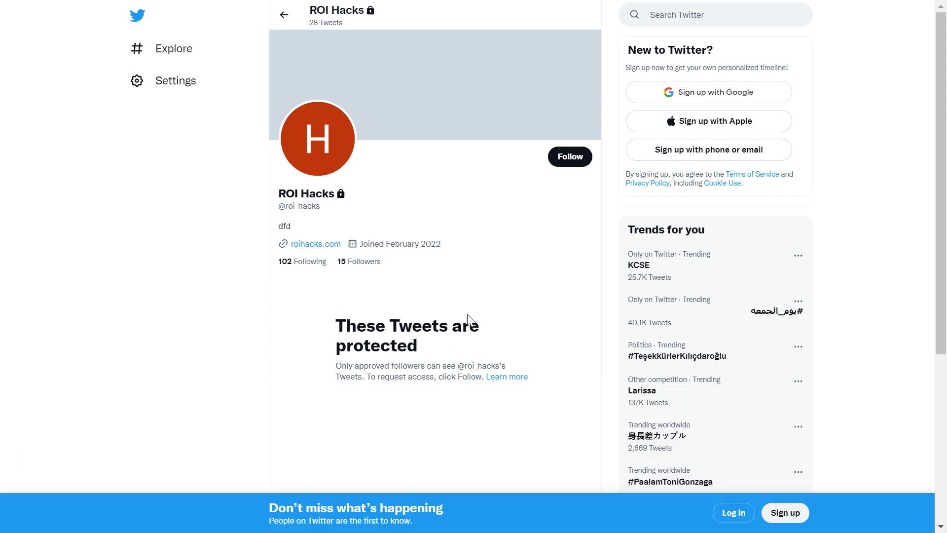
{"action": "scroll", "coordinate": [377, 279], "scroll_direction": "down", "scroll_amount": 1}
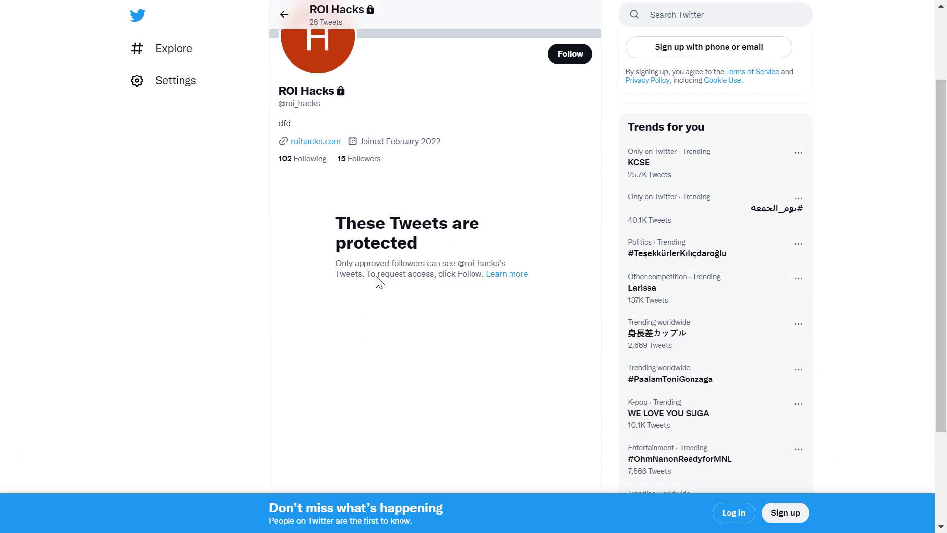
{"action": "scroll", "coordinate": [421, 238], "scroll_direction": "down", "scroll_amount": 1}
{"action": "scroll", "coordinate": [518, 281], "scroll_direction": "up", "scroll_amount": 2}
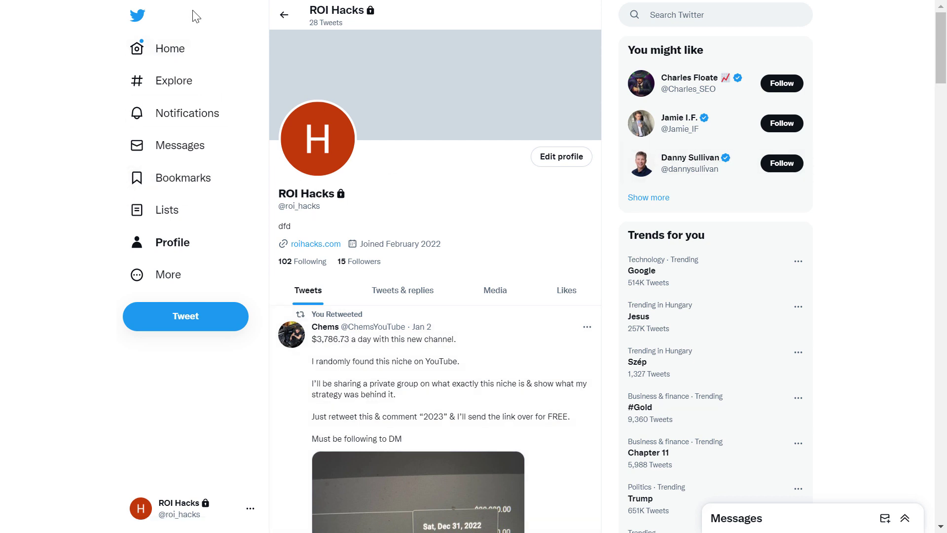
Go to Settings and privacy > Your account > Account information, showing Protected Tweets: Yes.
{"action": "left_click", "coordinate": [169, 275]}
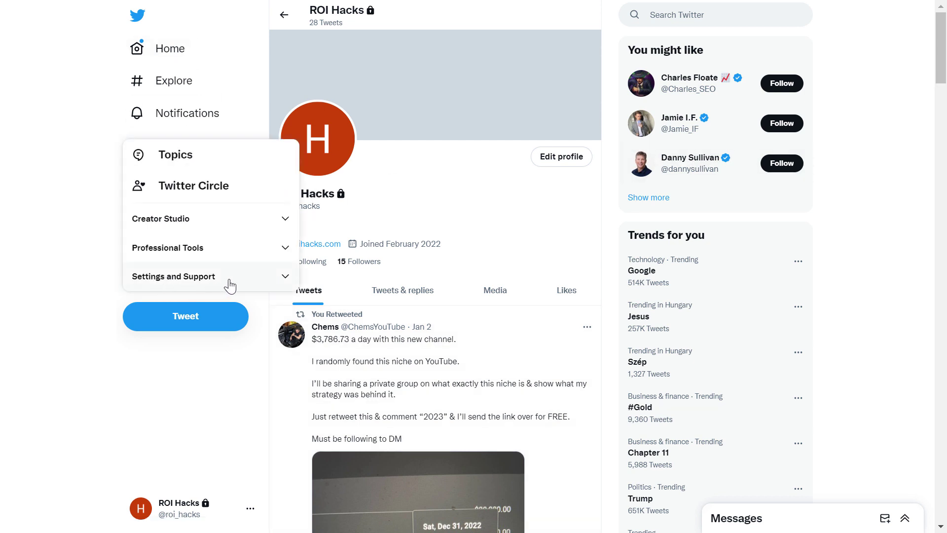
{"action": "left_click", "coordinate": [277, 279]}
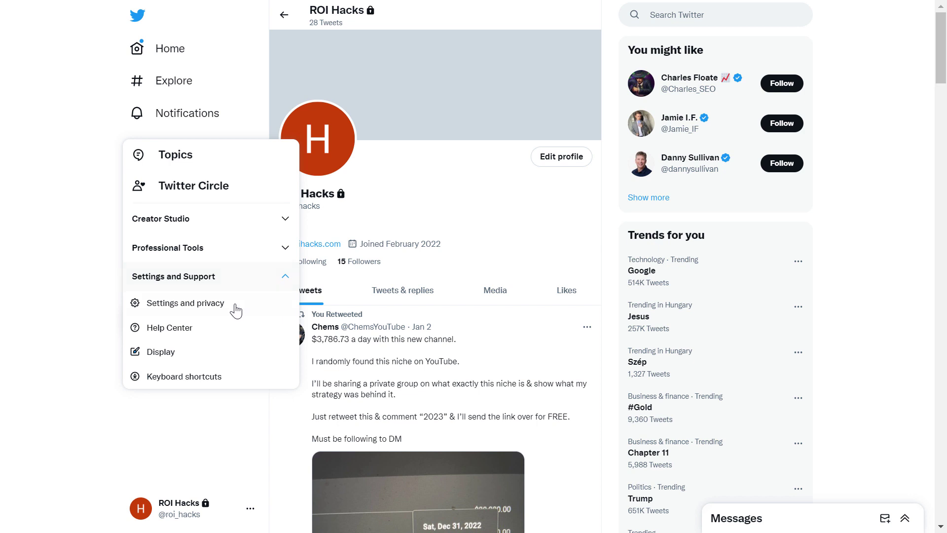
{"action": "left_click", "coordinate": [185, 303]}
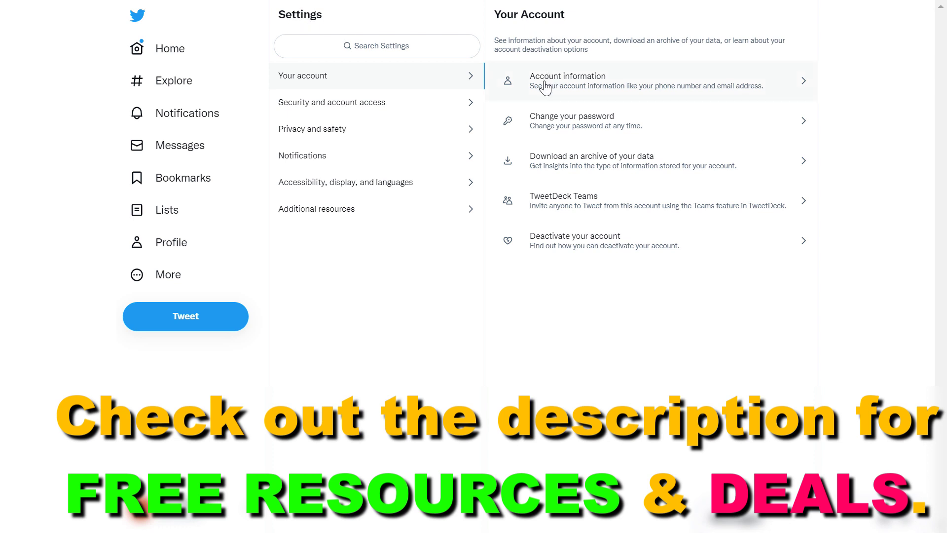
{"action": "left_click", "coordinate": [630, 86]}
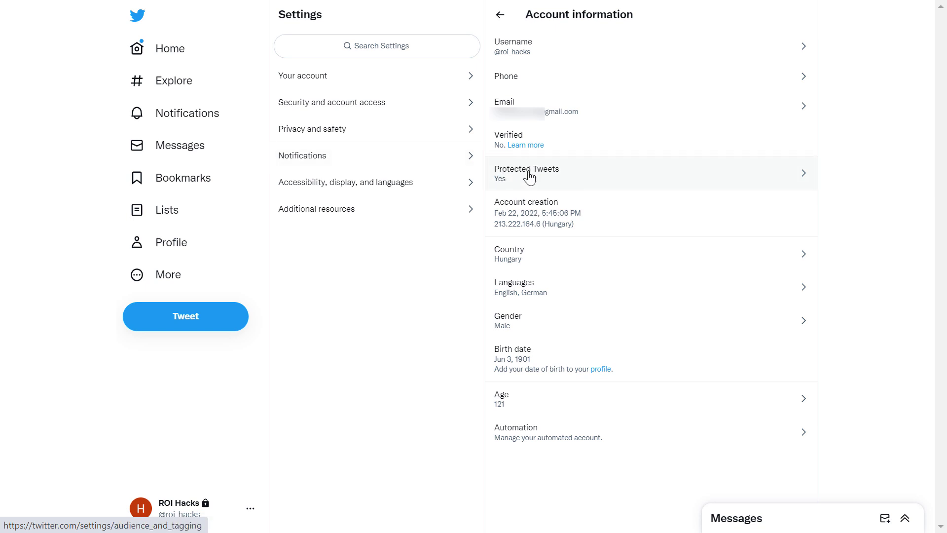
Uncheck 'Protect your Tweets' in Audience and tagging settings.
{"action": "left_click", "coordinate": [556, 176]}
{"action": "left_click", "coordinate": [804, 66]}
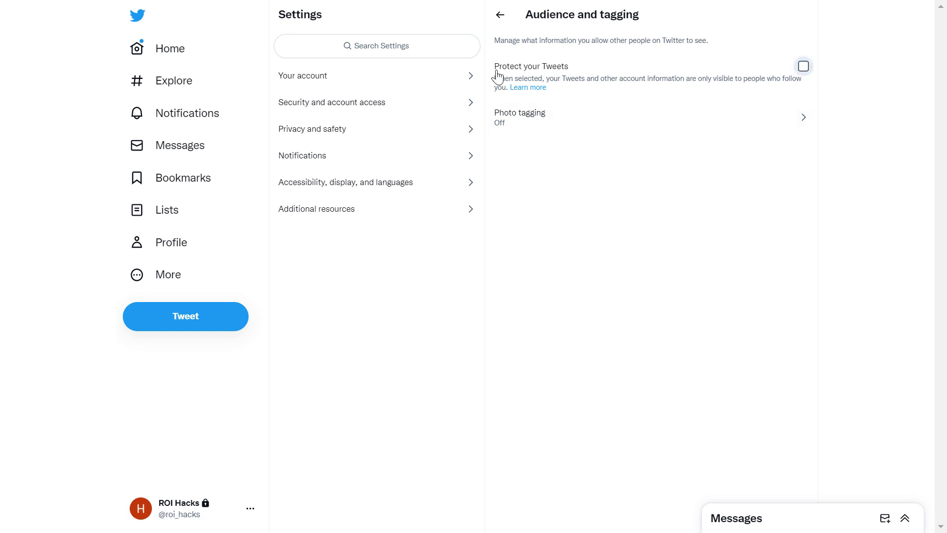